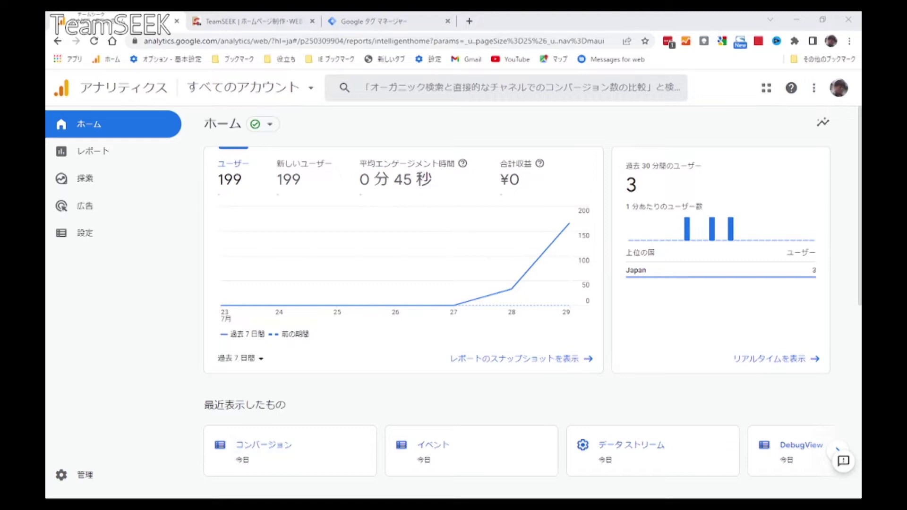
- Open the ハマチップ web data stream in the property's admin settings and turn on enhanced measurement (拡張計測機能)
click(102, 474)
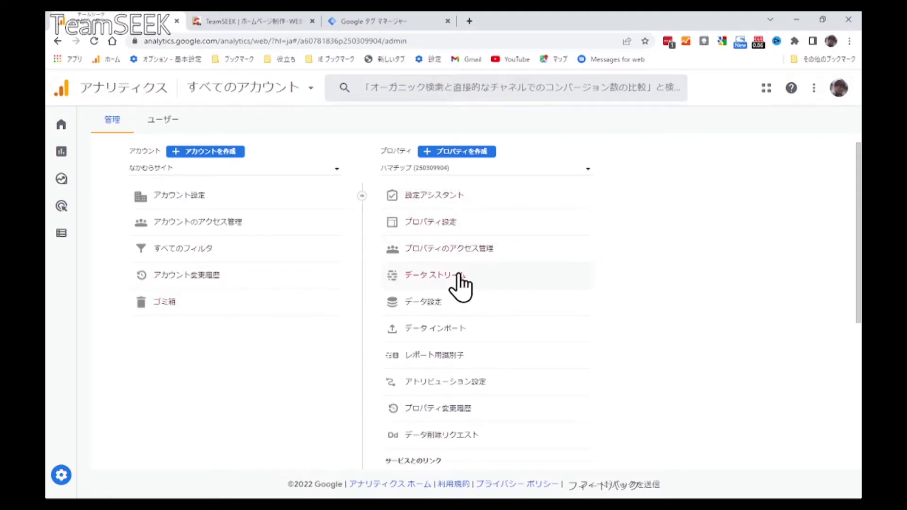
click(458, 276)
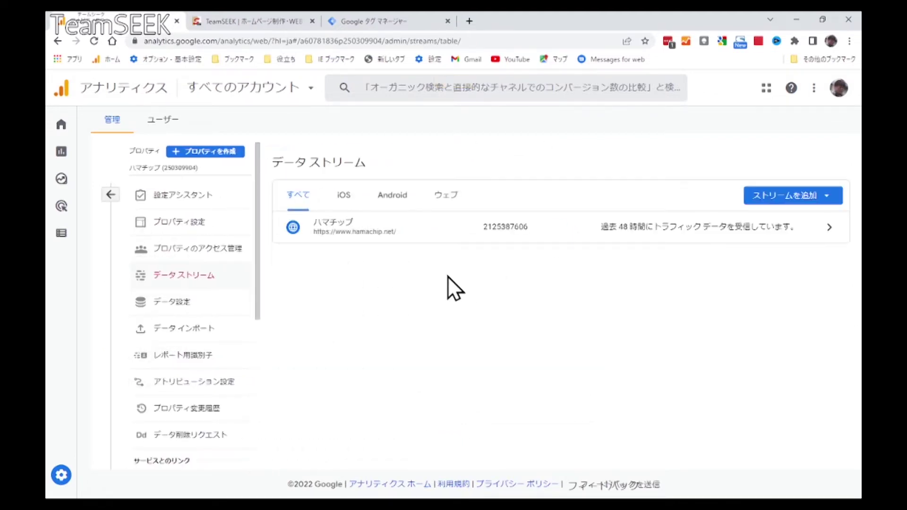
click(441, 228)
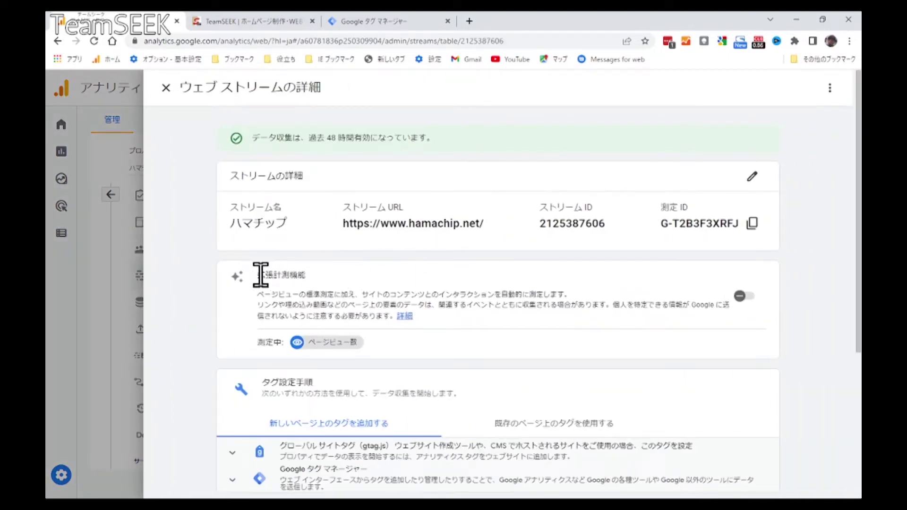
drag(254, 274, 303, 274)
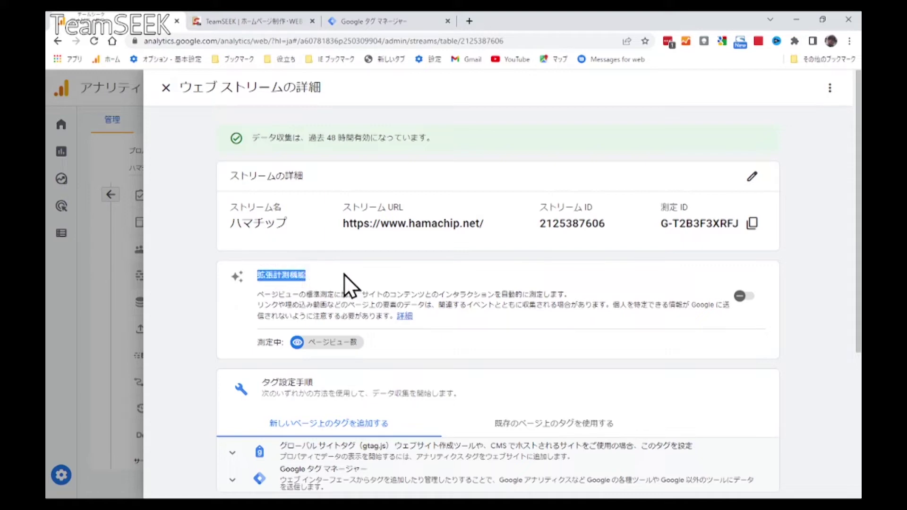
click(742, 296)
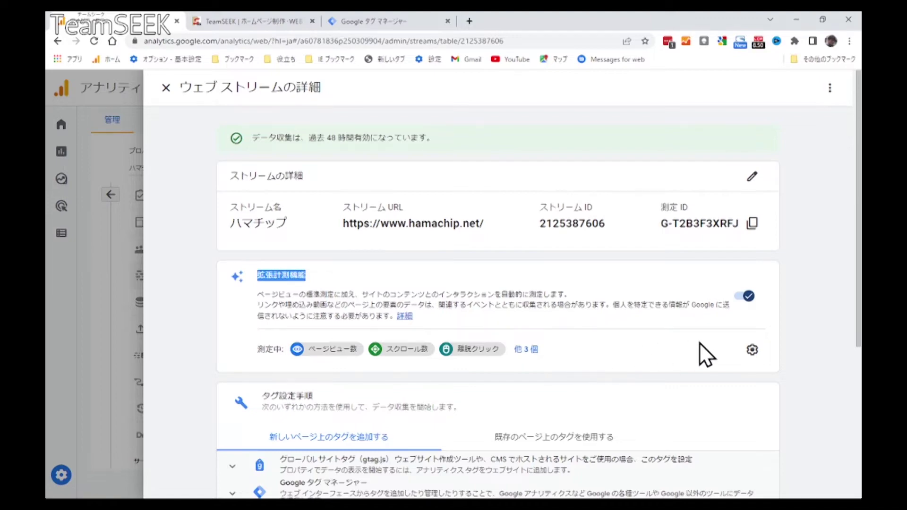
- Review the stream's enhanced measurement options, including ページビュー数, and close the stream details without changing them
click(751, 351)
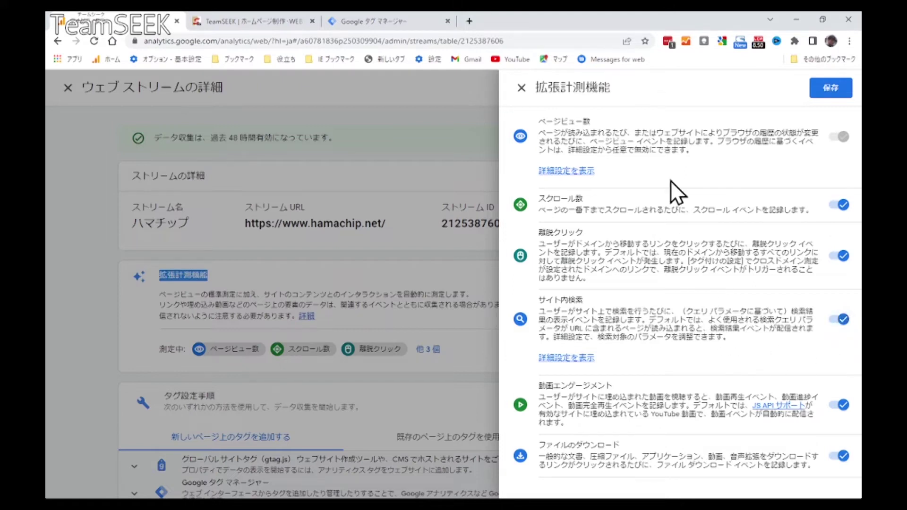
drag(539, 122, 591, 122)
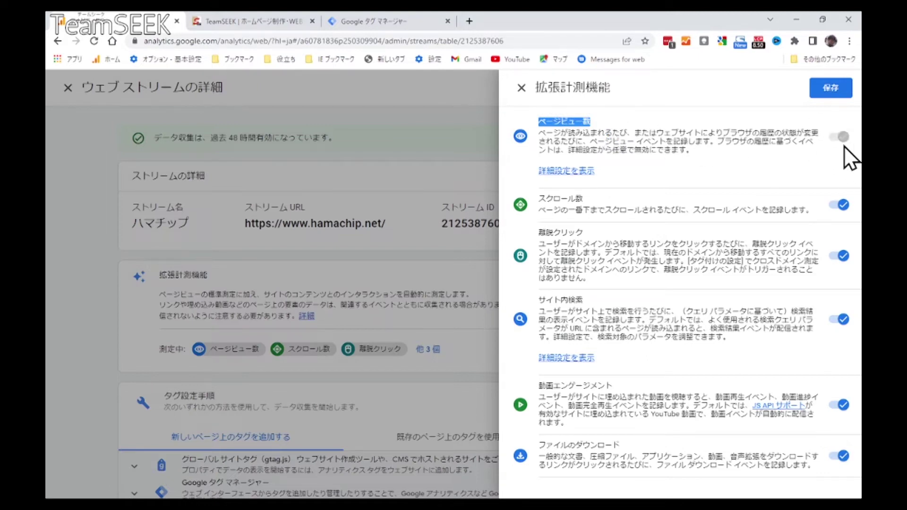
click(522, 88)
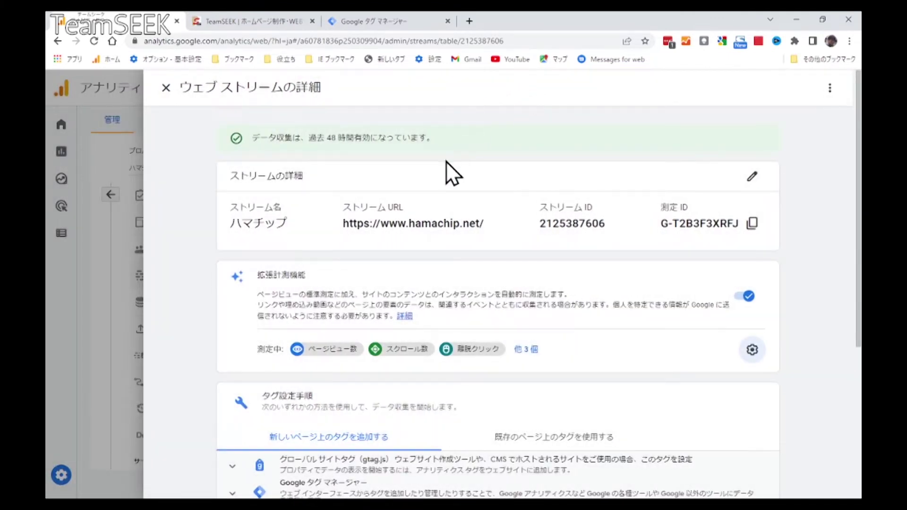
click(165, 88)
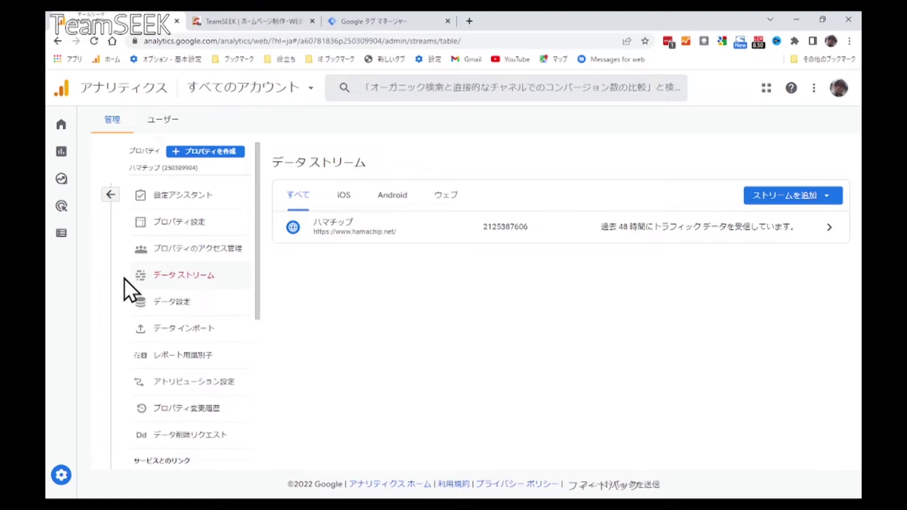
click(362, 22)
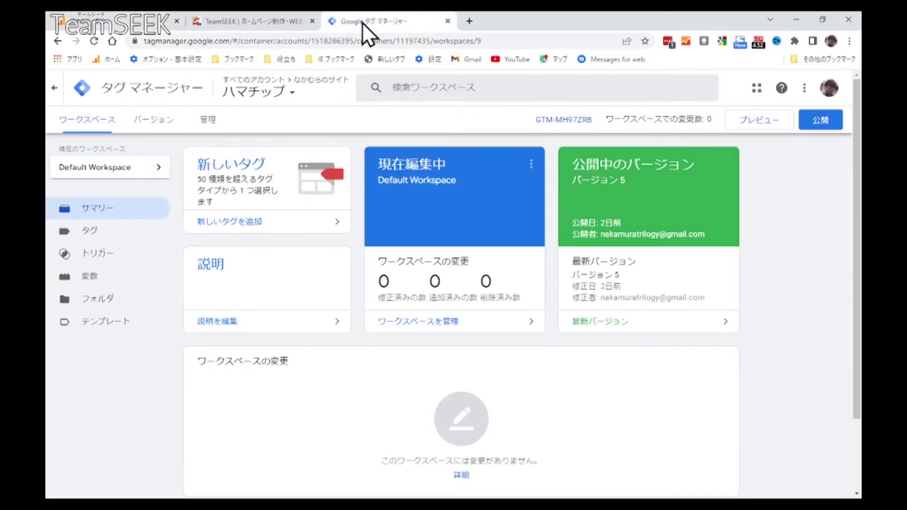
click(282, 226)
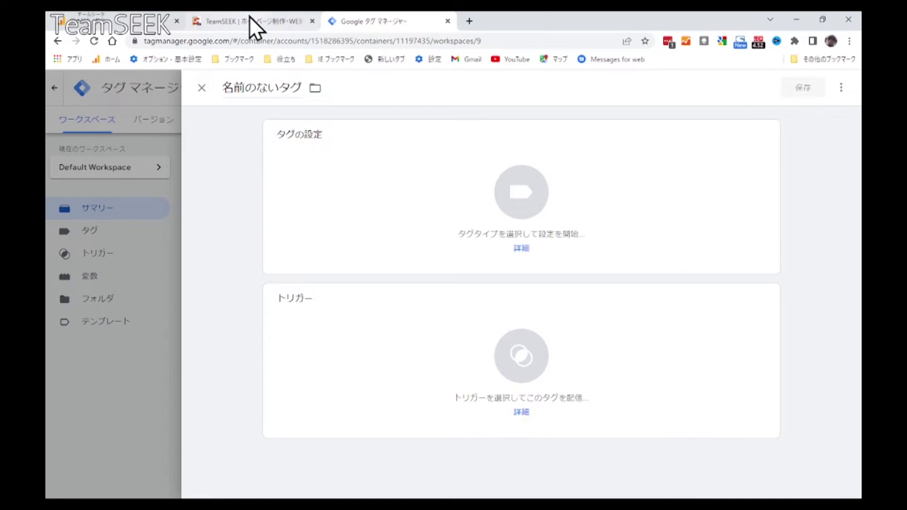
click(248, 18)
click(113, 24)
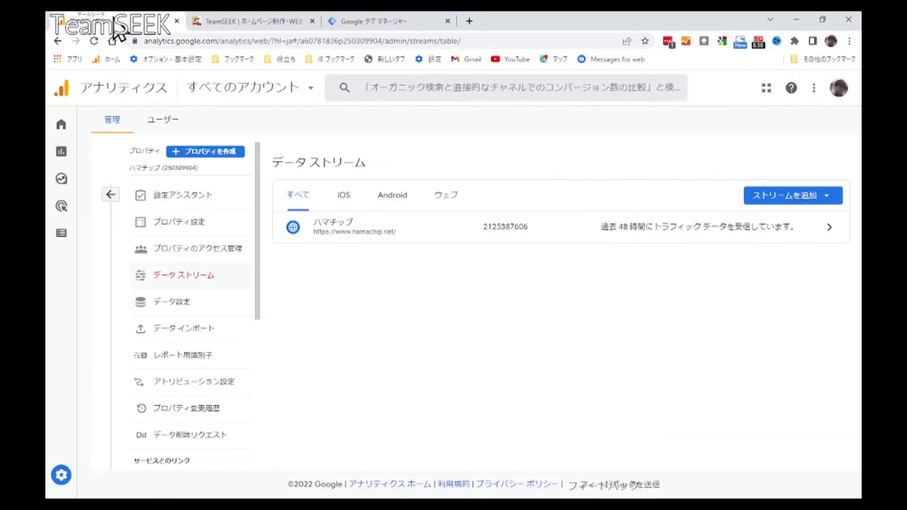
- Start a new custom event for the ハマチップ stream from the property's event list
click(60, 237)
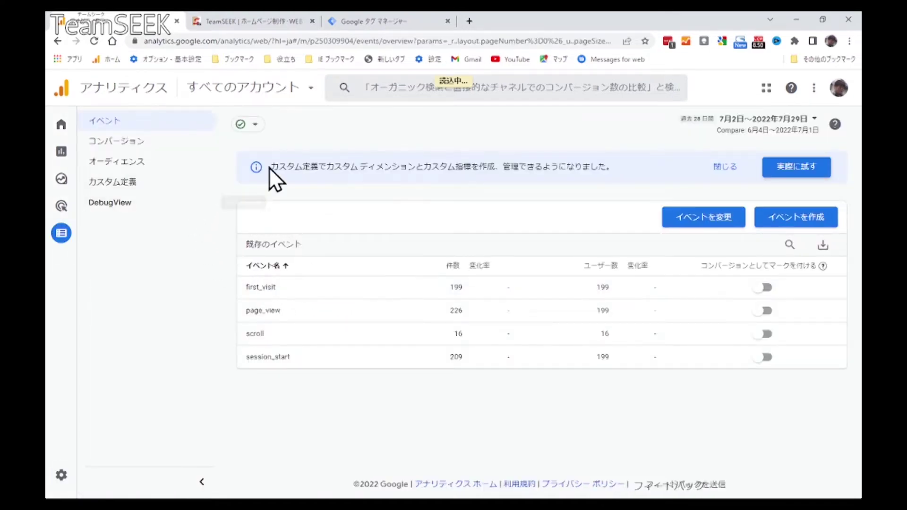
click(796, 222)
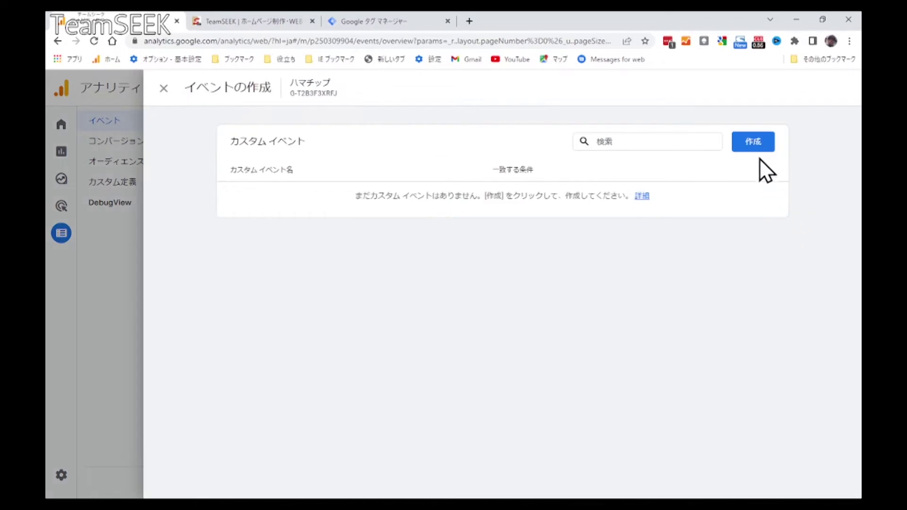
click(756, 145)
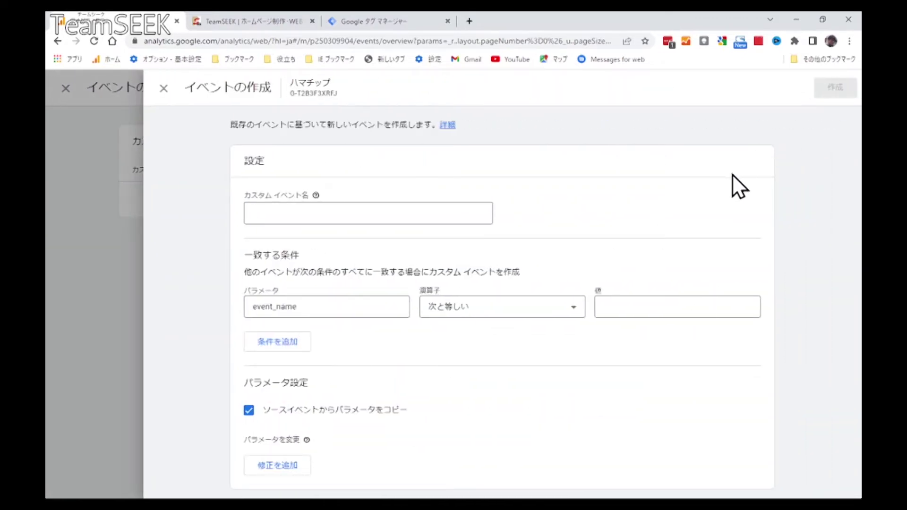
- Name the custom event official_click
click(381, 216)
scroll(382, 264, down, 5)
scroll(380, 271, down, 5)
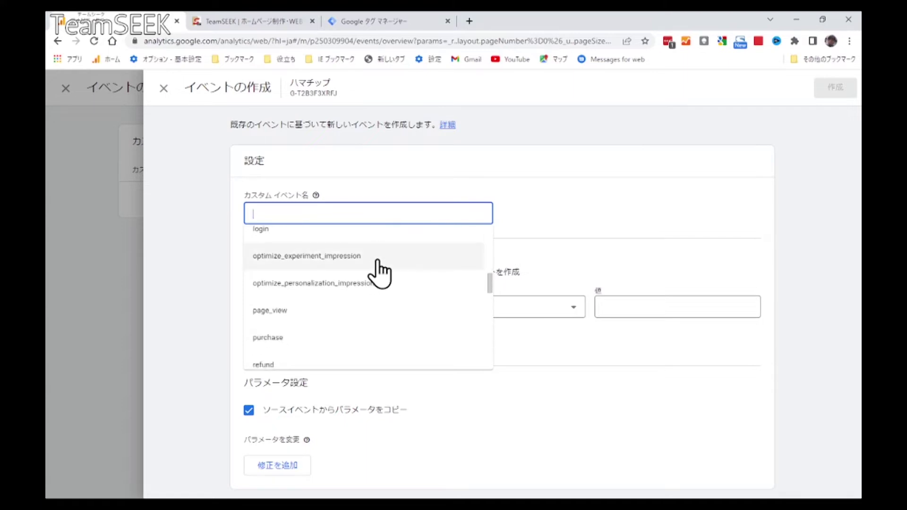
scroll(380, 272, down, 3)
scroll(380, 271, down, 6)
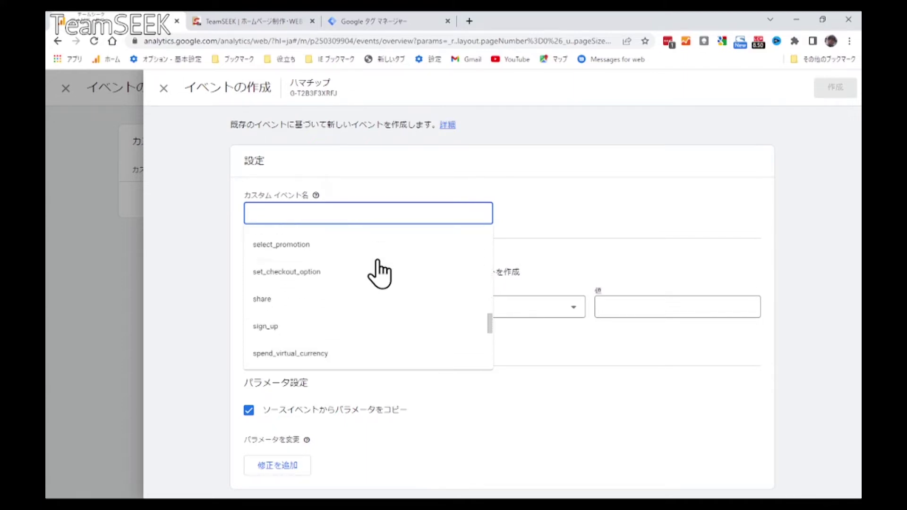
click(395, 182)
click(323, 211)
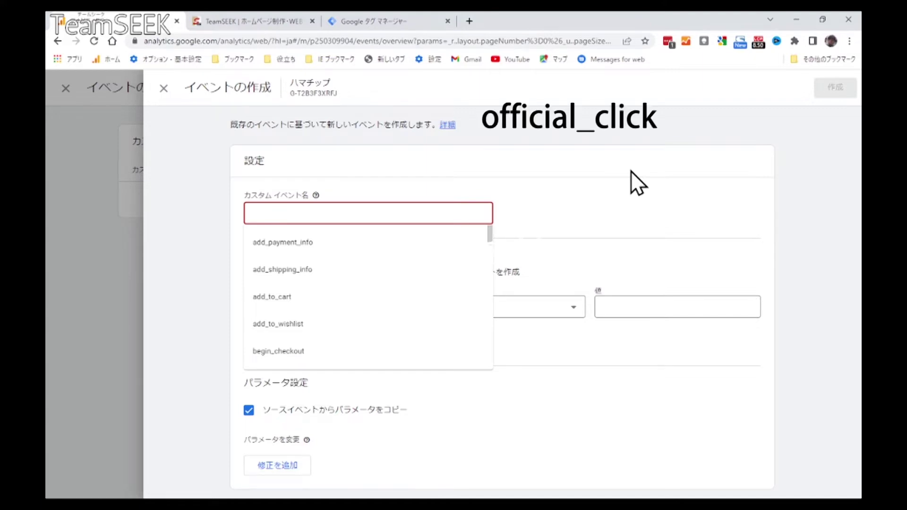
text(o)
key(BackSpace)
text(of)
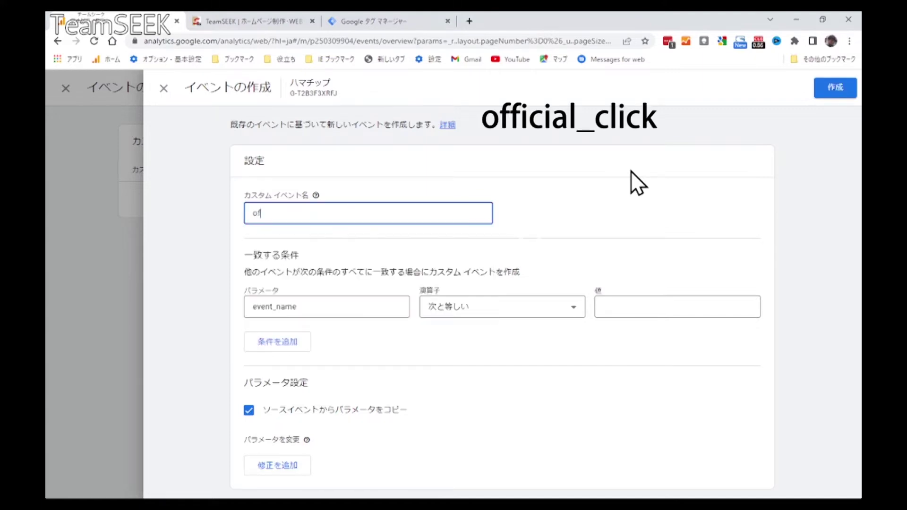
text(ficial_cli)
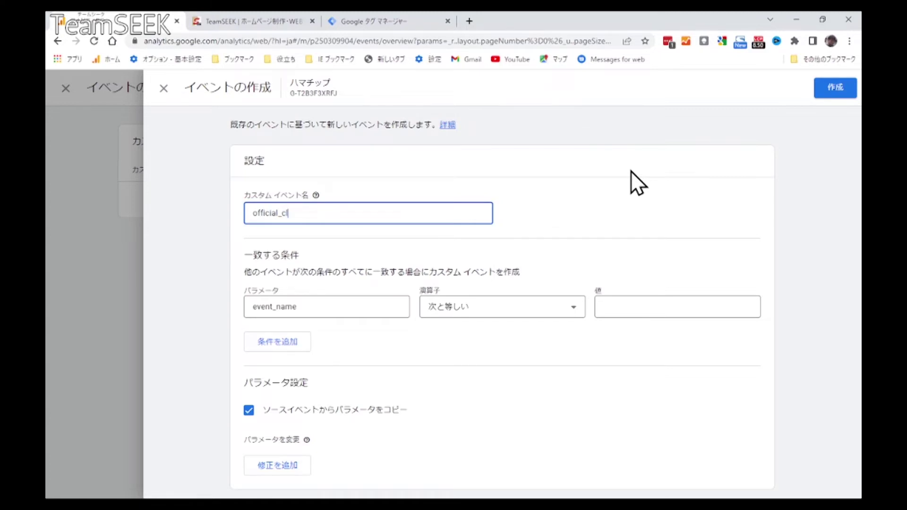
text(ck)
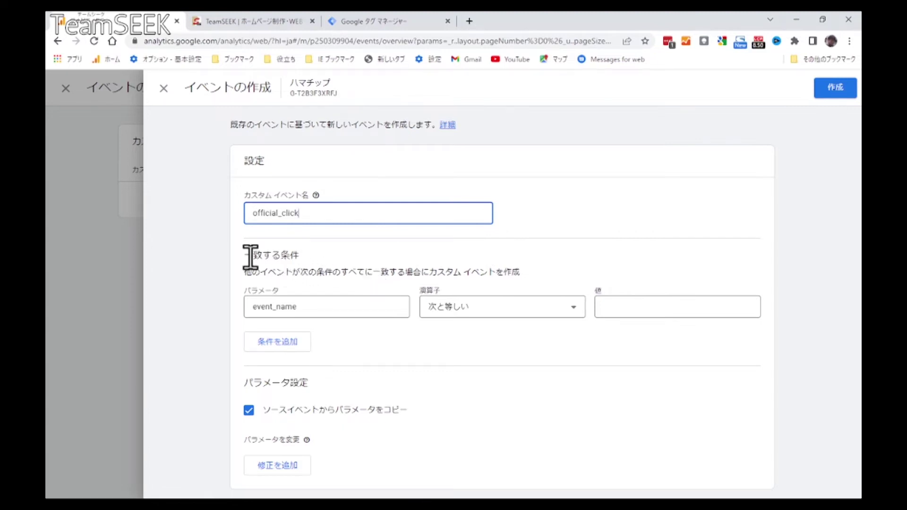
- Set the first matching condition to parameter event_name, operator 次と等しい and value click
drag(246, 255, 359, 260)
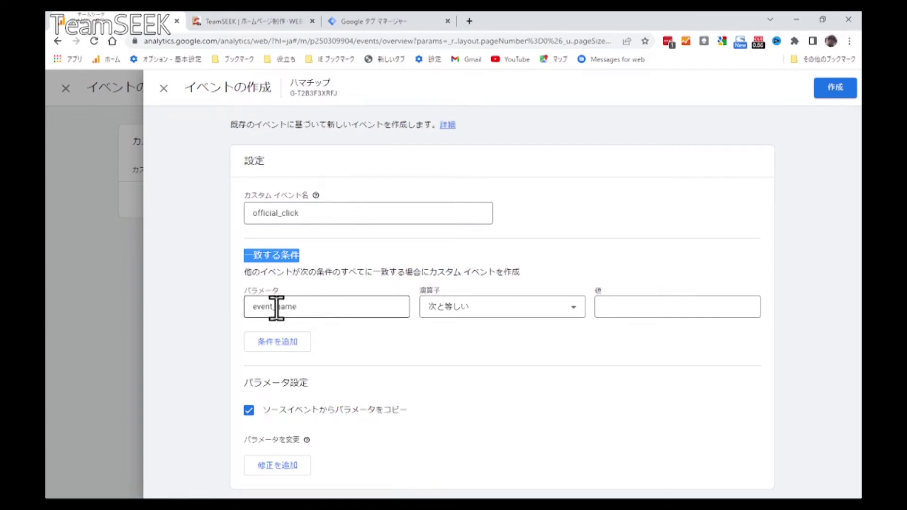
click(252, 309)
click(312, 307)
click(305, 336)
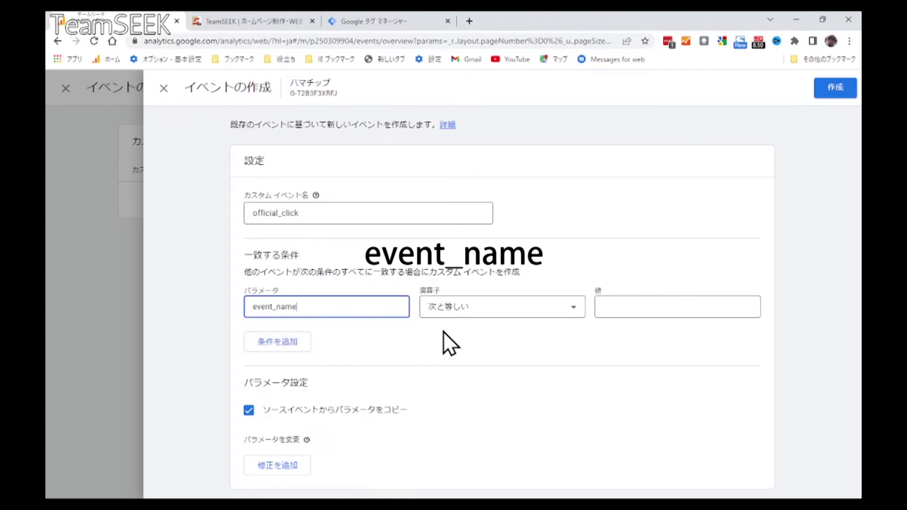
click(455, 315)
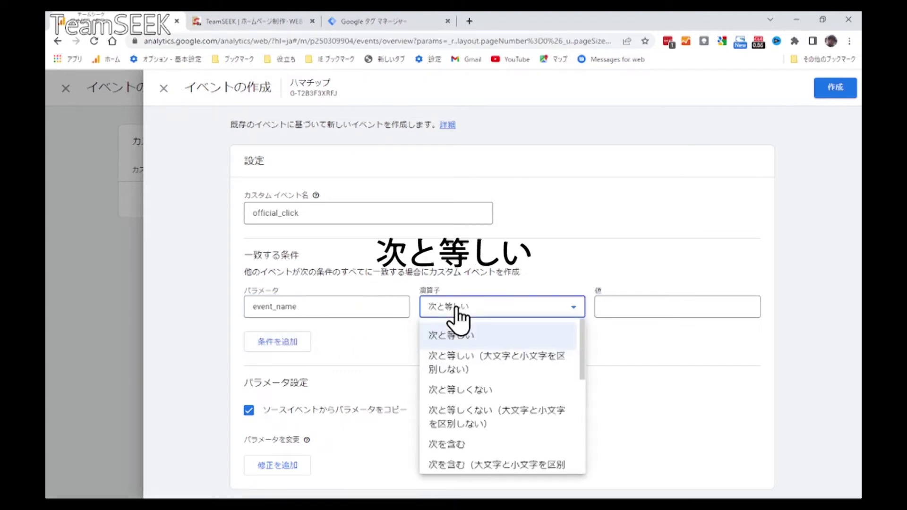
click(520, 333)
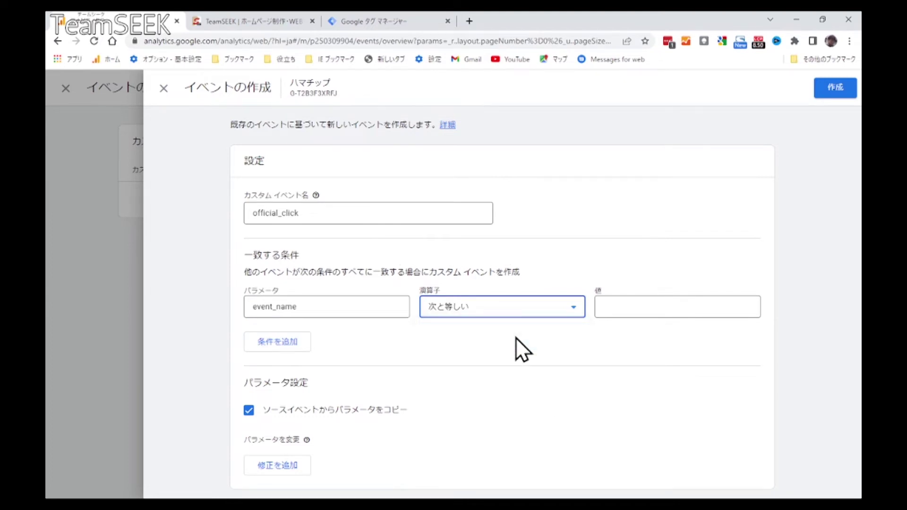
click(617, 308)
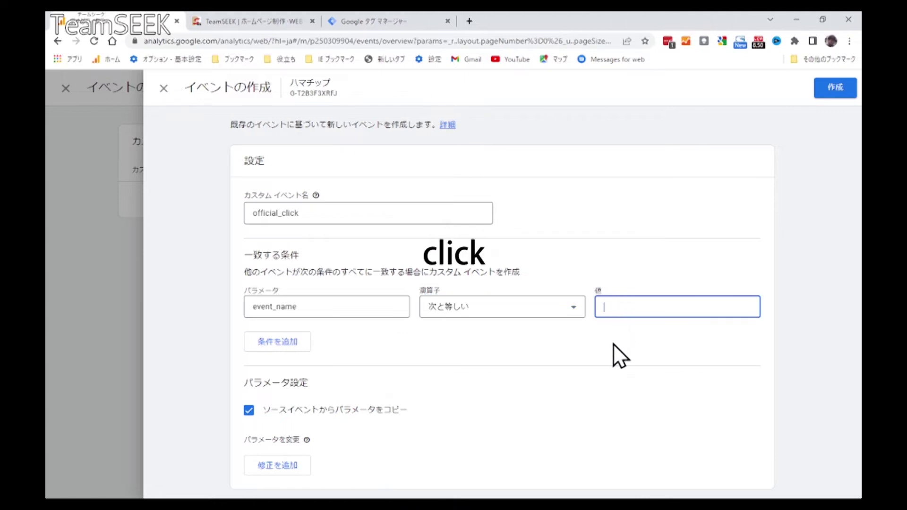
text(click)
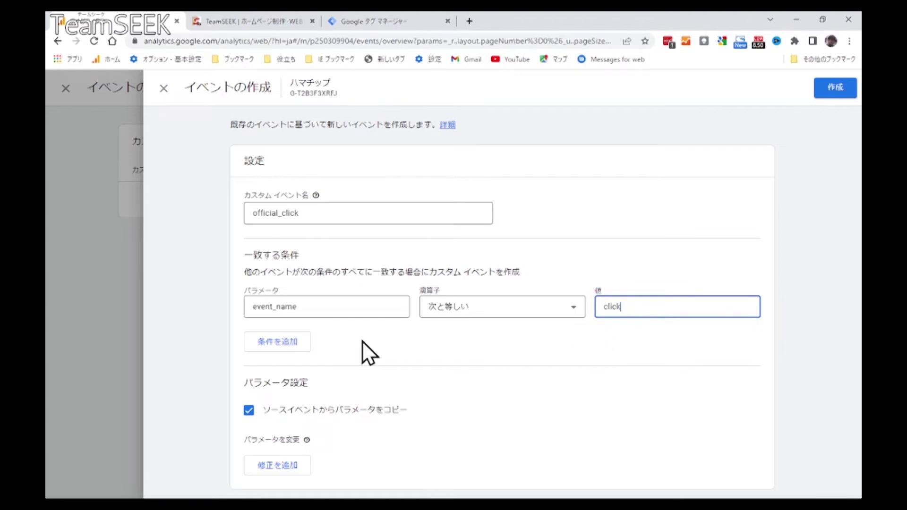
- Add a second matching condition to the official_click event with the parameter link_url
click(291, 340)
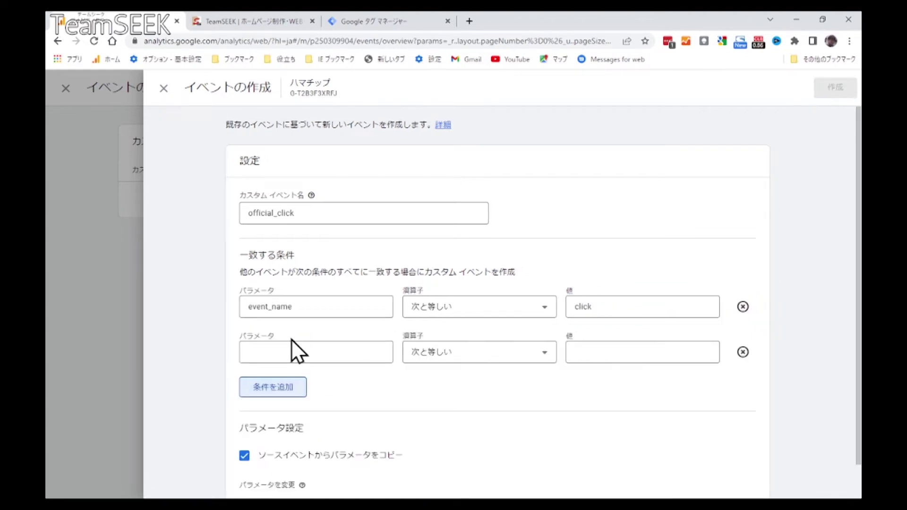
click(321, 352)
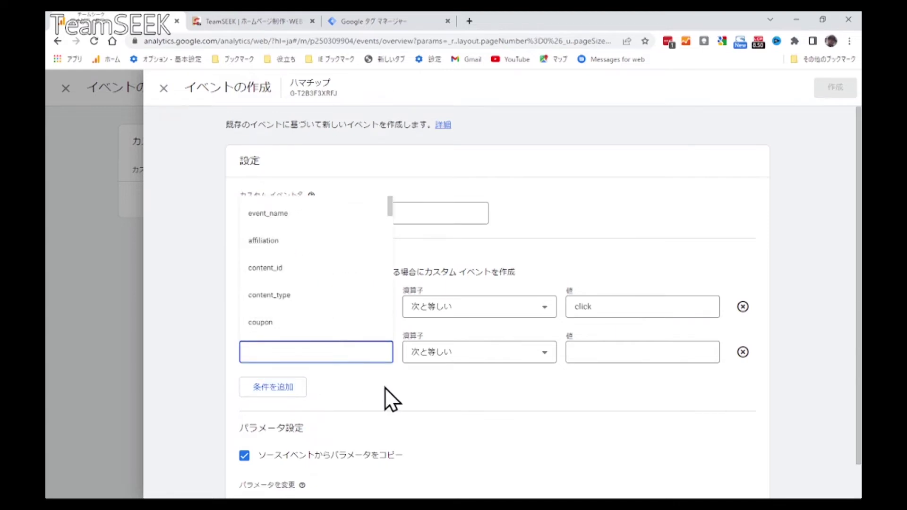
scroll(348, 297, down, 1)
scroll(349, 298, up, 1)
scroll(349, 306, down, 3)
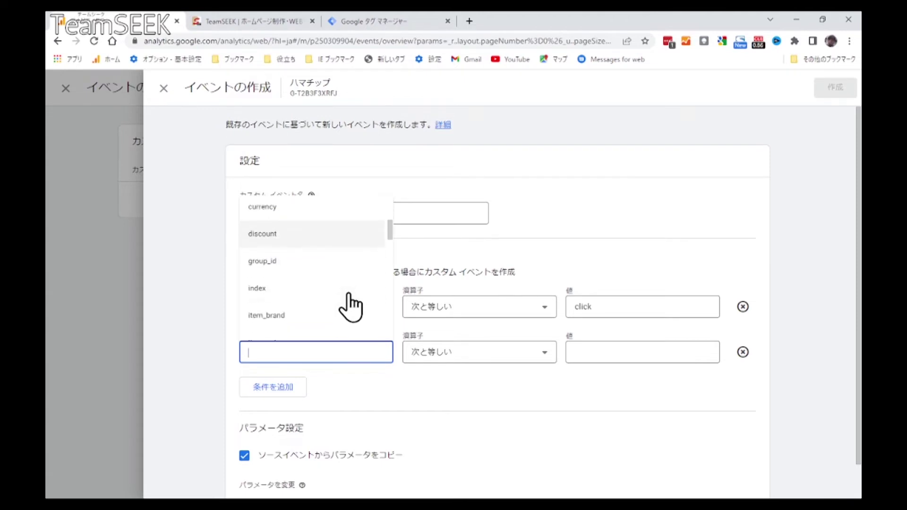
click(344, 348)
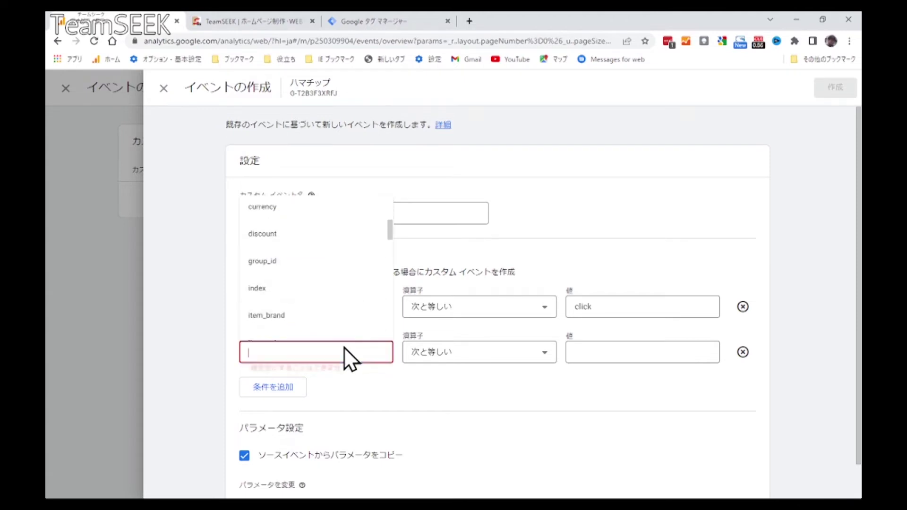
click(347, 379)
click(318, 350)
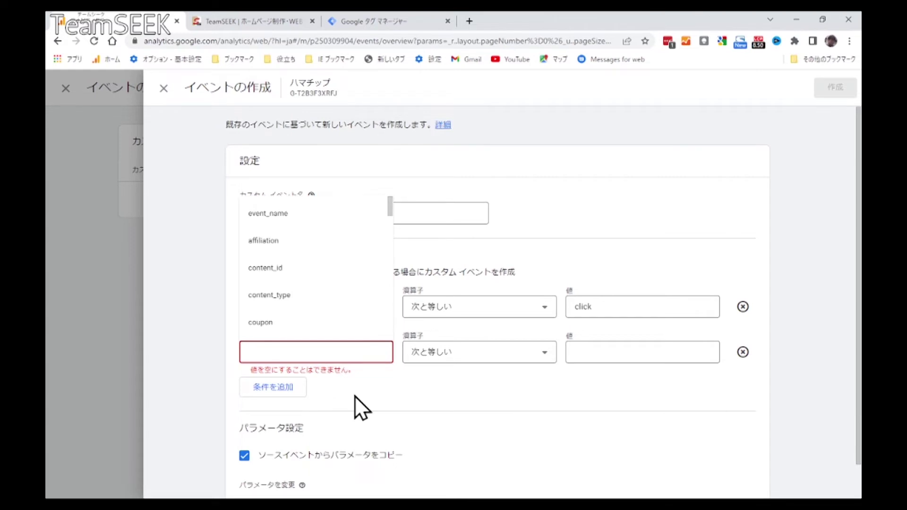
text(link)
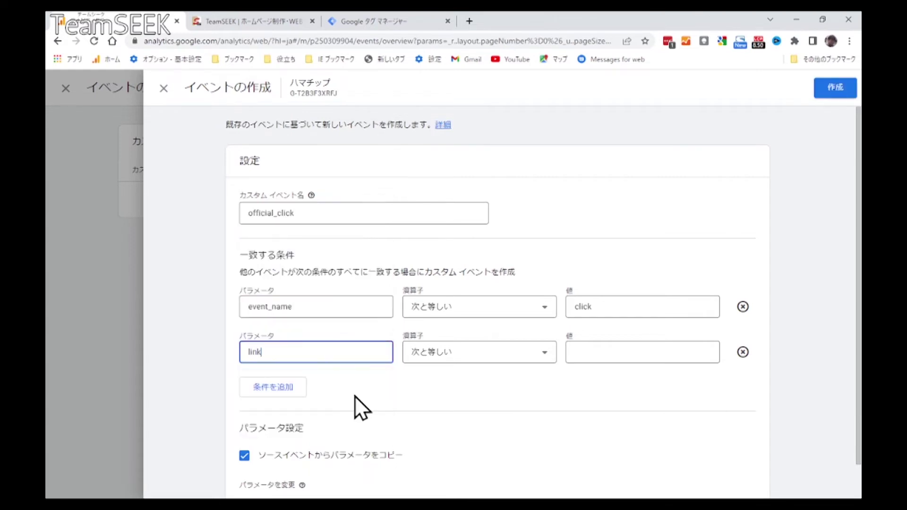
text(_url)
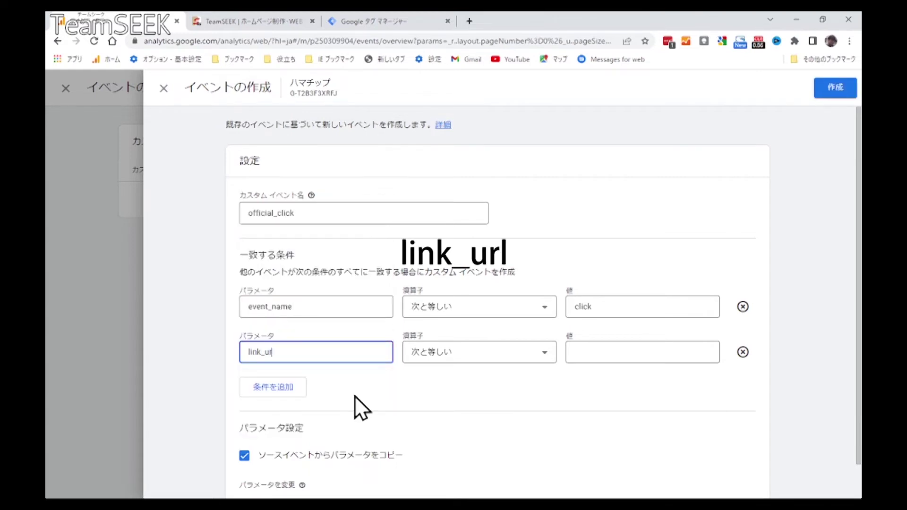
click(355, 396)
click(464, 359)
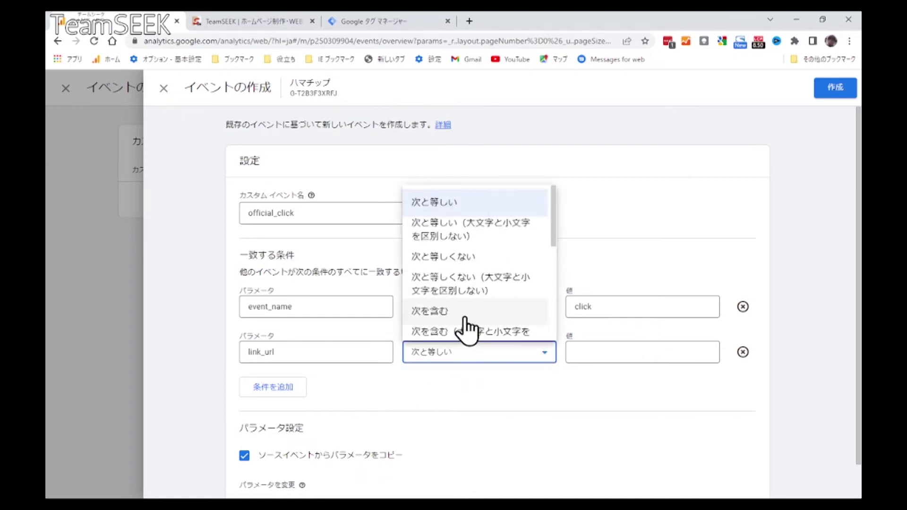
click(470, 316)
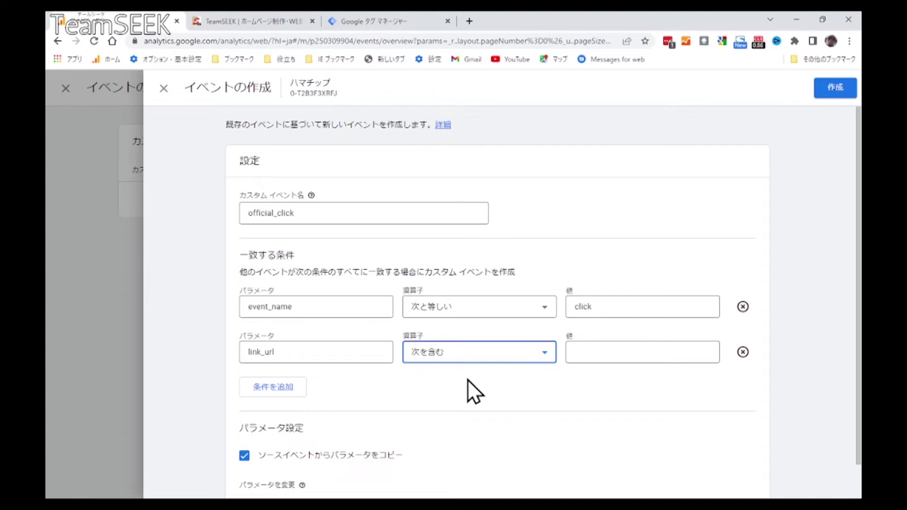
click(574, 351)
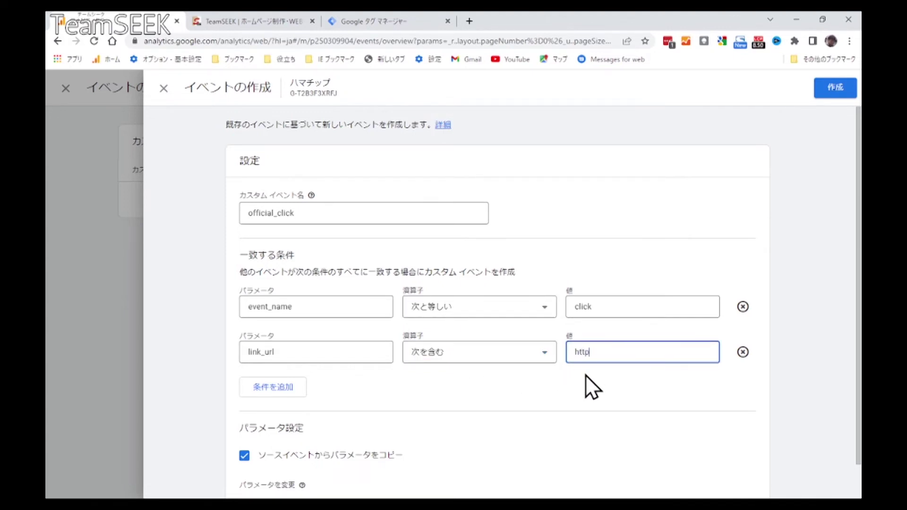
text(https://www.tmseek.jp)
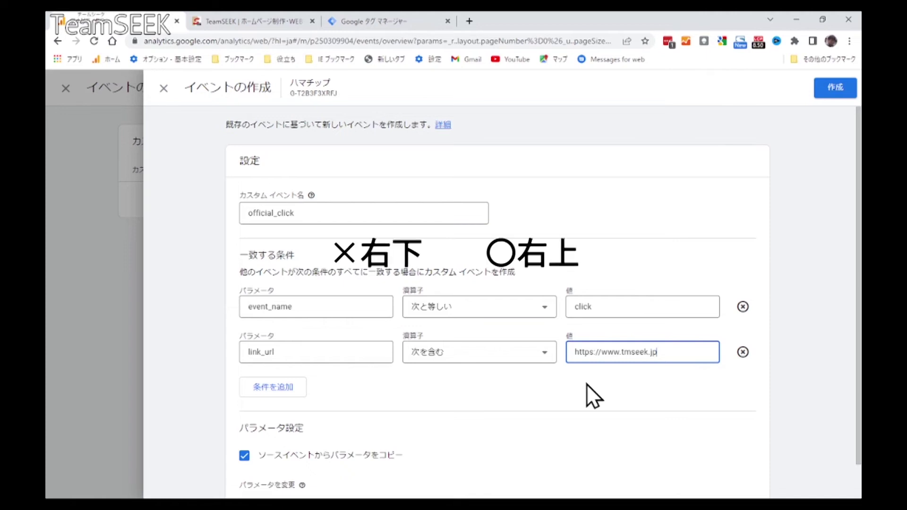
click(834, 90)
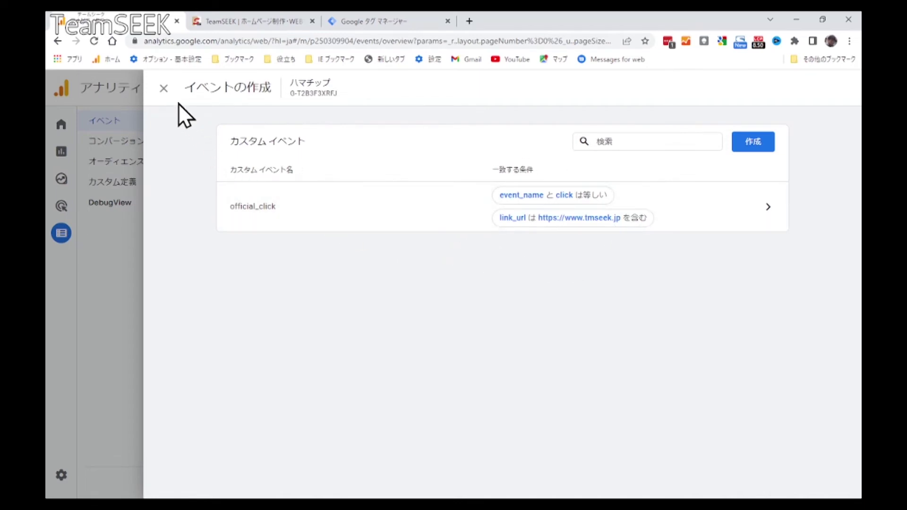
click(164, 89)
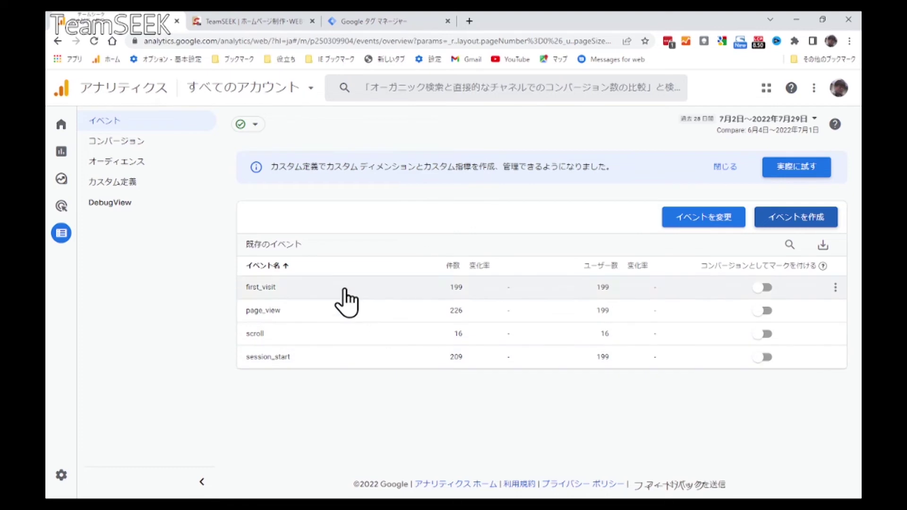
- Register official_click as a new conversion event in the property's conversion settings and save it
mouse_move(68, 235)
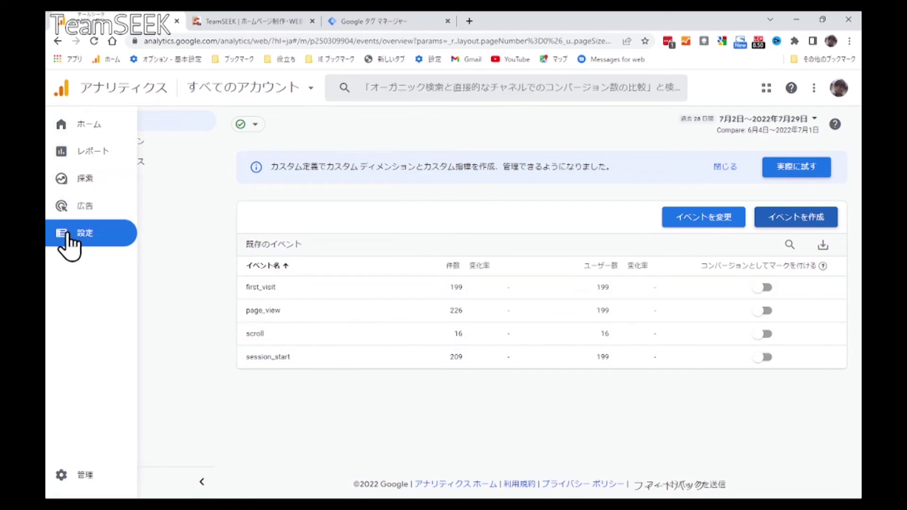
click(98, 236)
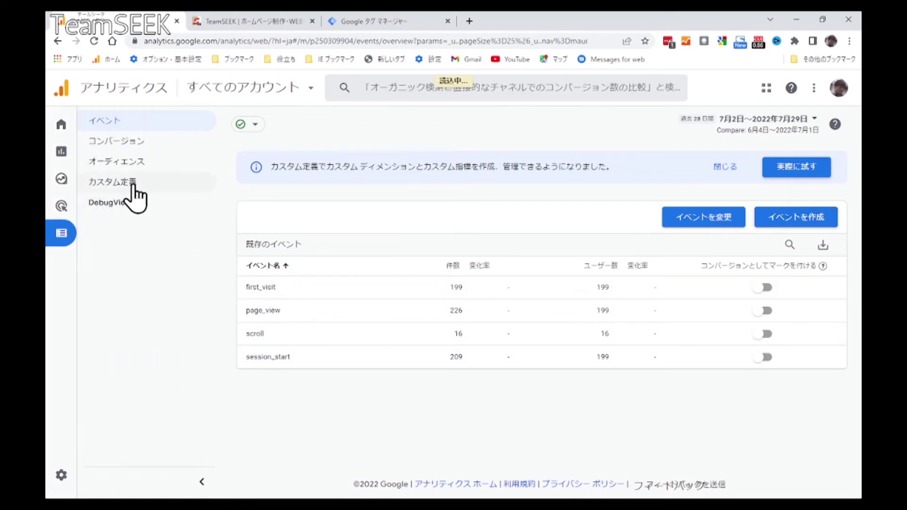
click(133, 145)
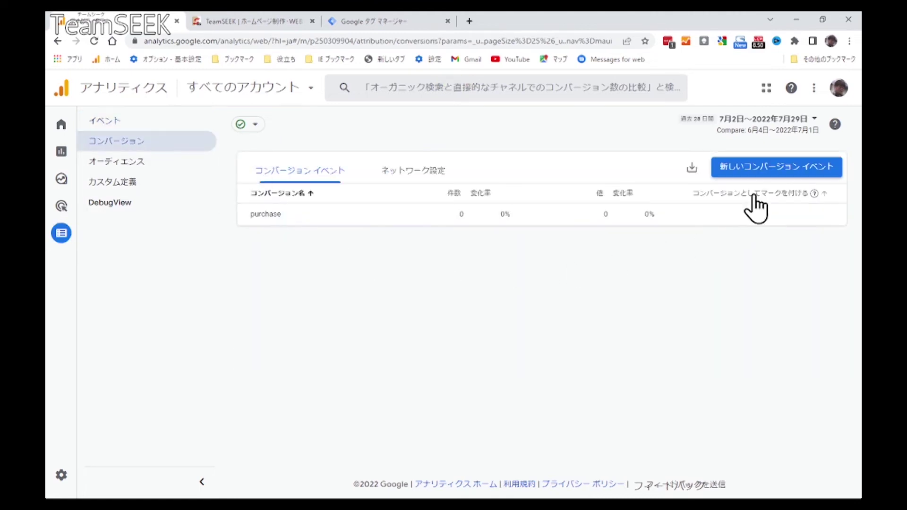
click(783, 166)
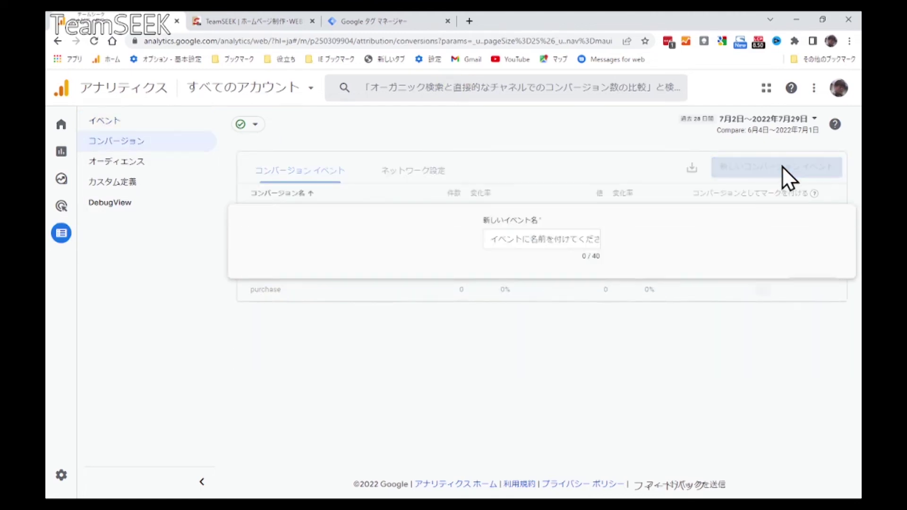
click(530, 237)
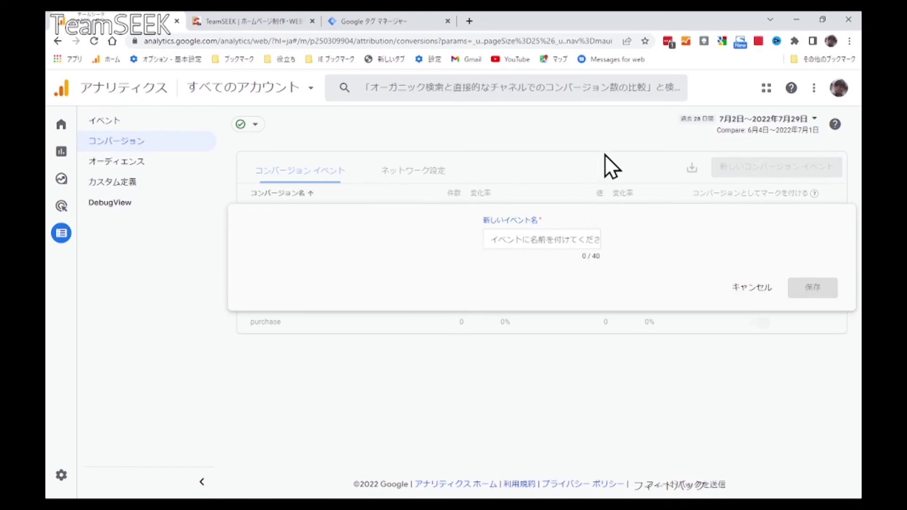
text(of)
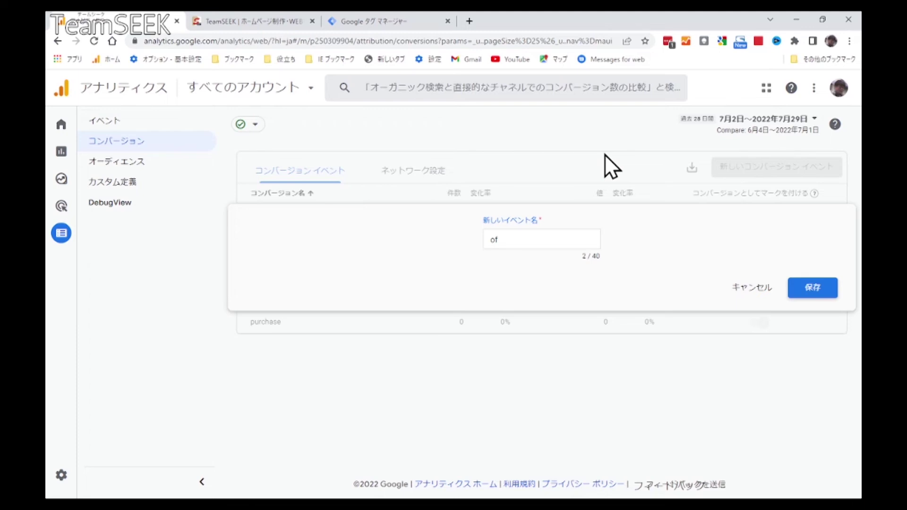
text(flcial_cl)
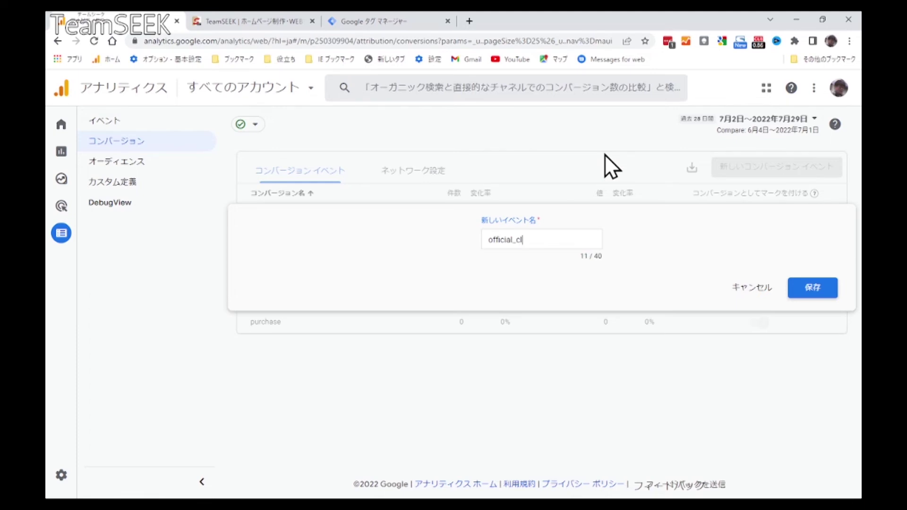
text(ick)
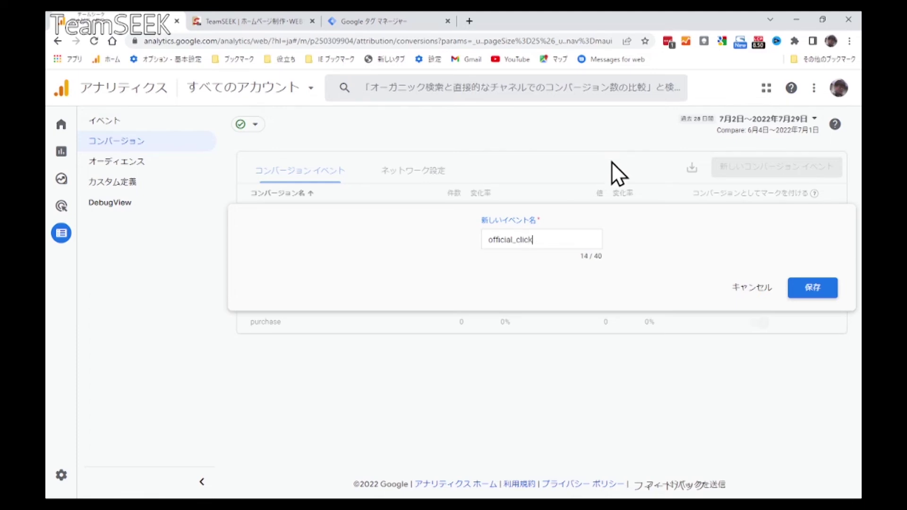
click(808, 291)
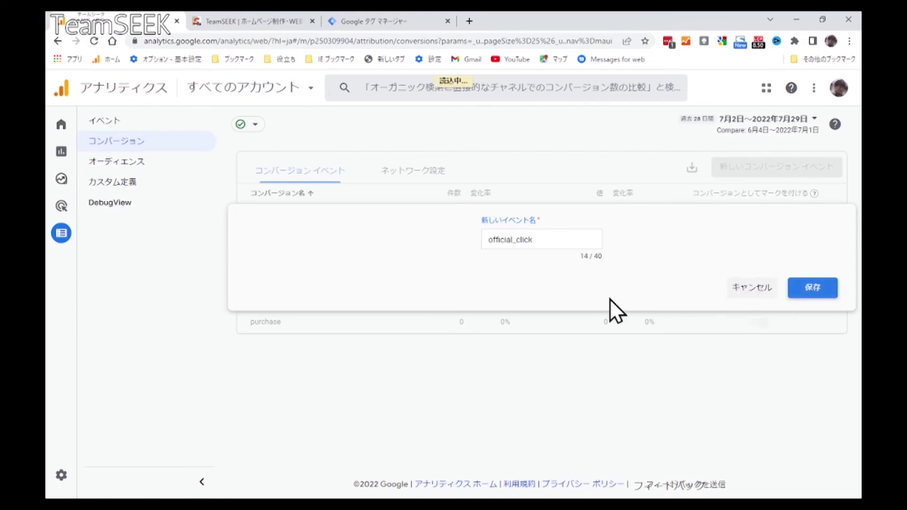
- View the property's DebugView, and switch to Google Tag Manager to close the untitled tag without saving
click(127, 210)
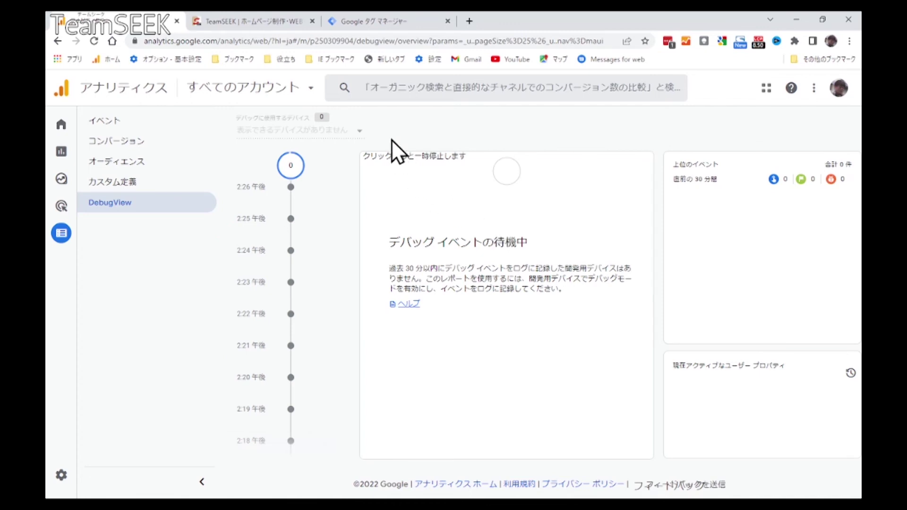
click(381, 17)
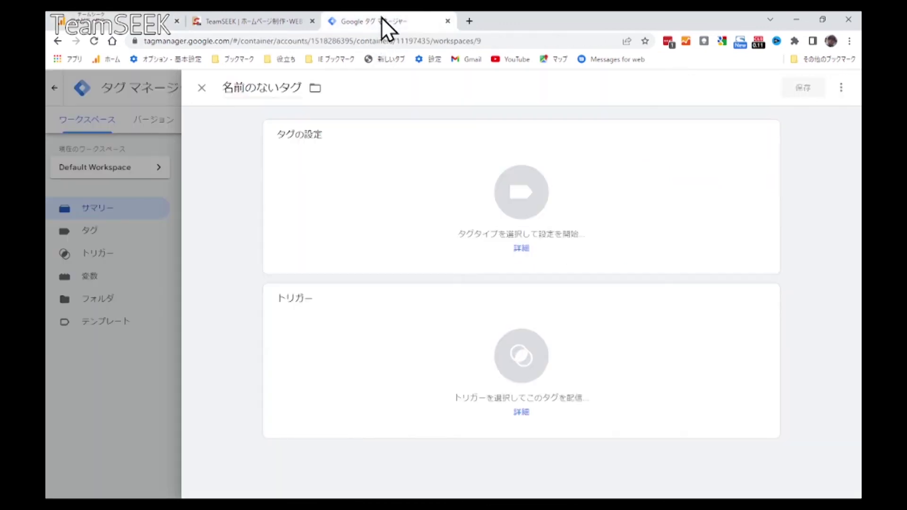
click(201, 88)
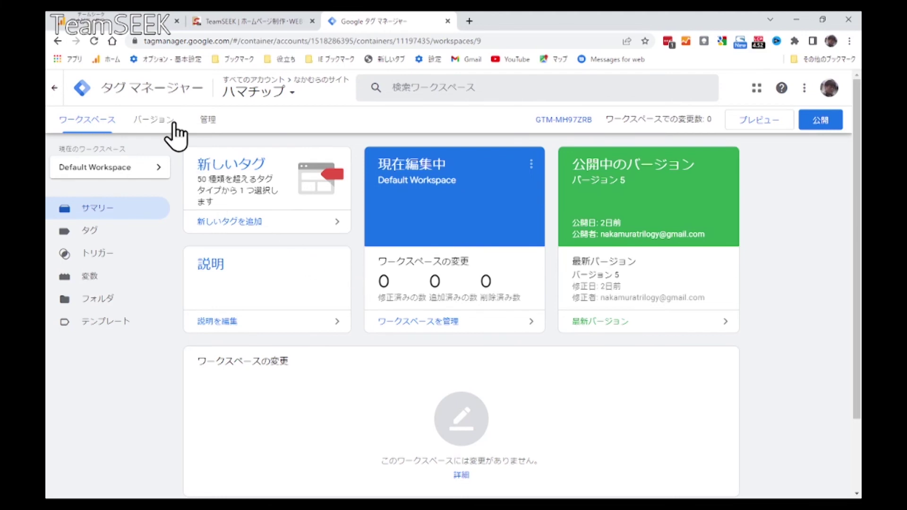
- Switch to the TeamSEEK website and examine the inquiry form on its コンタクト page
click(140, 23)
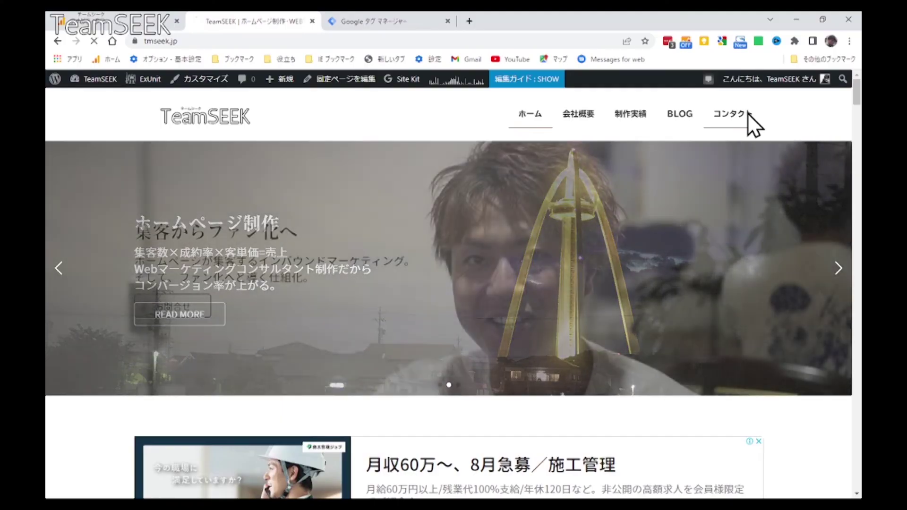
click(748, 113)
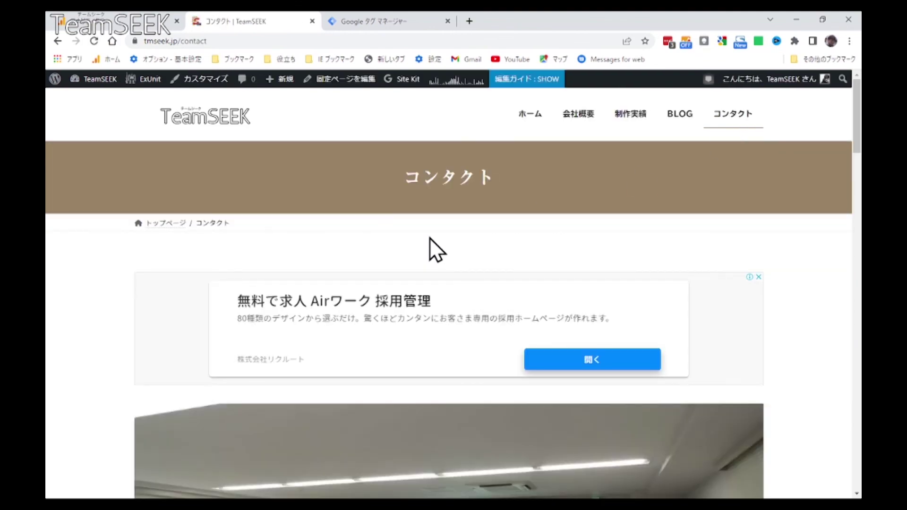
scroll(435, 237, down, 12)
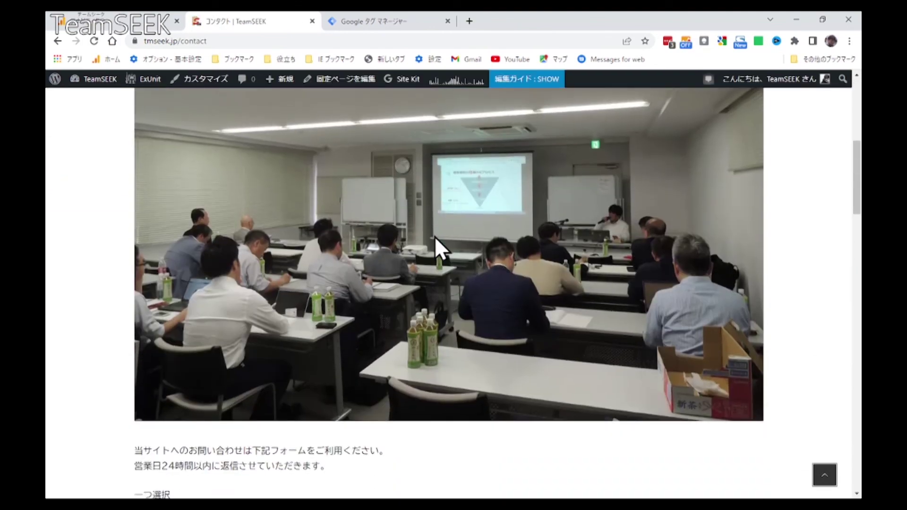
scroll(434, 236, down, 4)
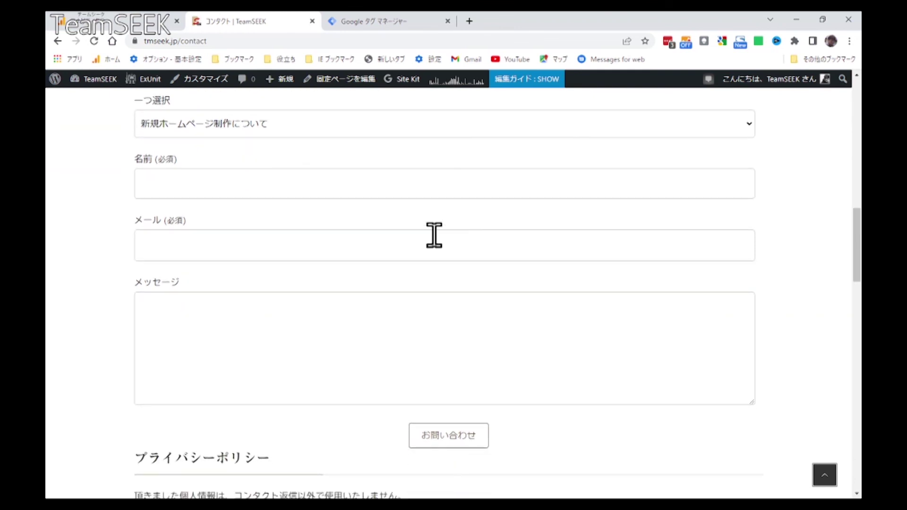